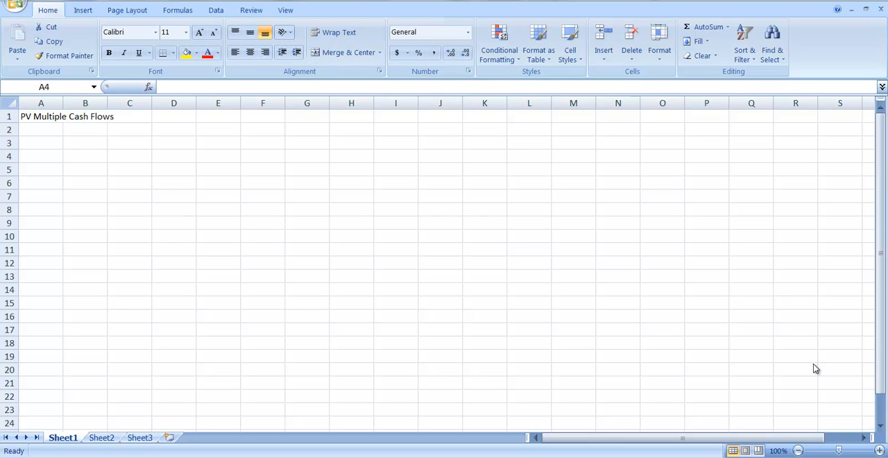
Label cell A3 "r =" and enter a rate of 6% in B3
{"action": "left_click", "coordinate": [38, 142]}
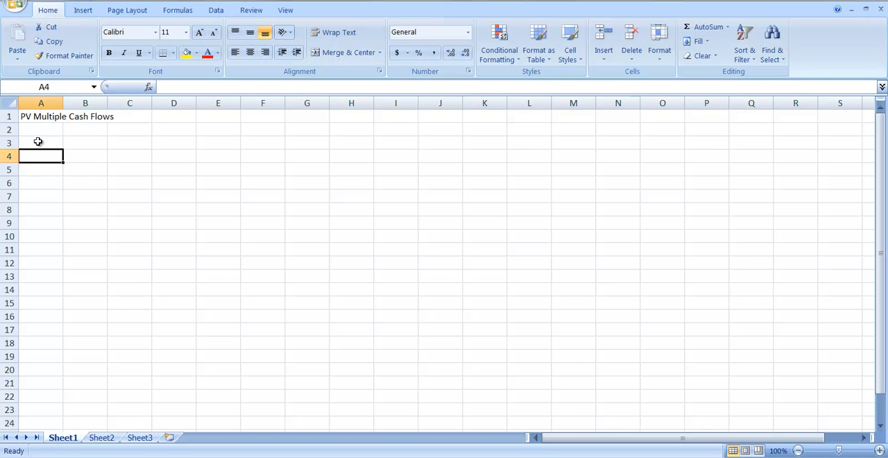
{"action": "left_click", "coordinate": [43, 142]}
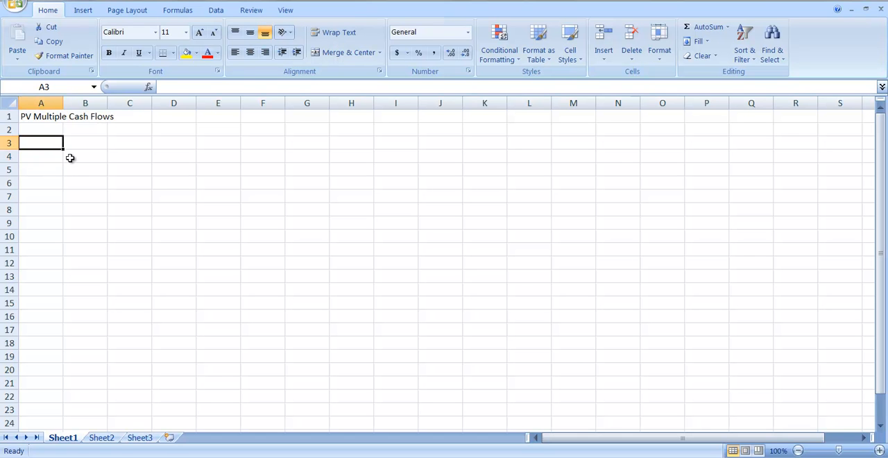
{"action": "type", "text": "r ="}
{"action": "key", "text": "Tab"}
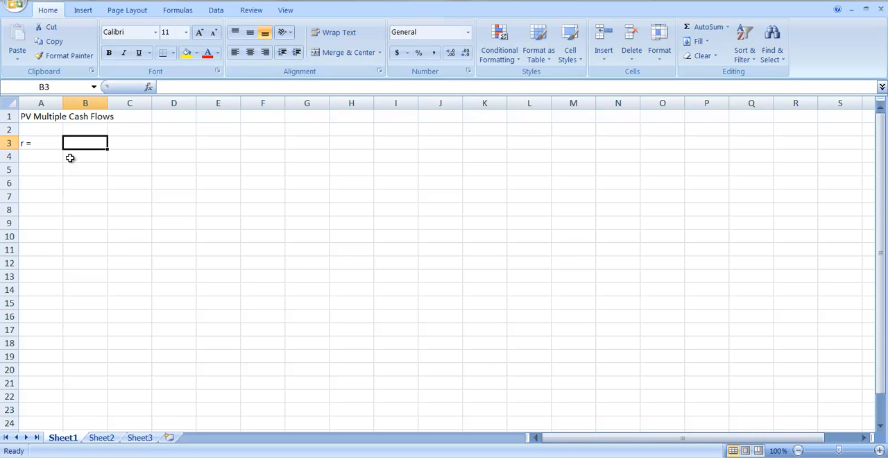
{"action": "type", "text": "6%"}
{"action": "key", "text": "Return"}
{"action": "key", "text": "Return"}
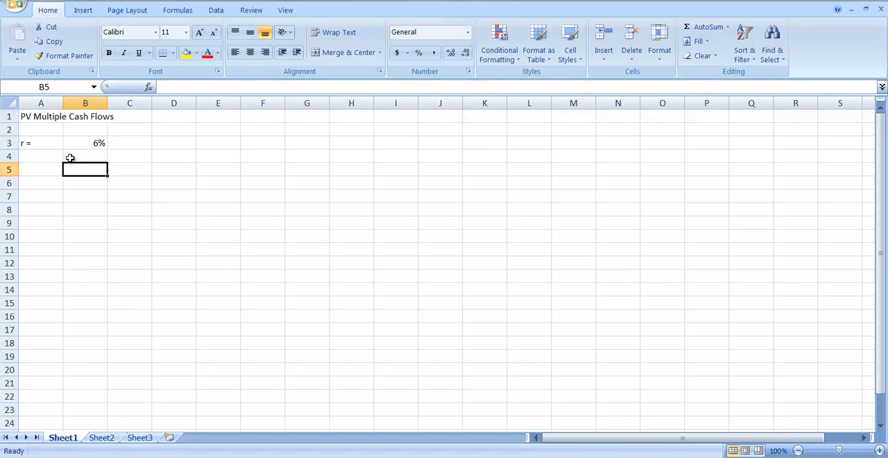
Add the heading "Yr." in A5 and enter years 1 and 2 in A6 and A7
{"action": "key", "text": "Left"}
{"action": "type", "text": "Yr."}
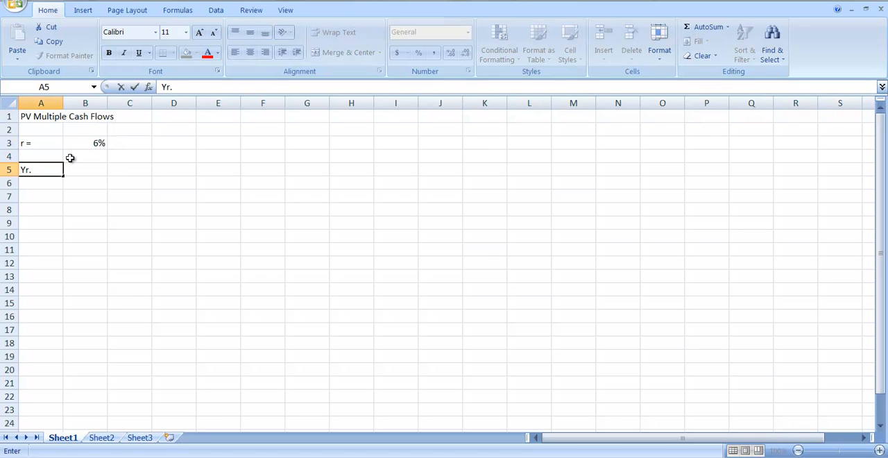
{"action": "key", "text": "Return"}
{"action": "type", "text": "1"}
{"action": "key", "text": "Return"}
{"action": "type", "text": "2"}
{"action": "key", "text": "Return"}
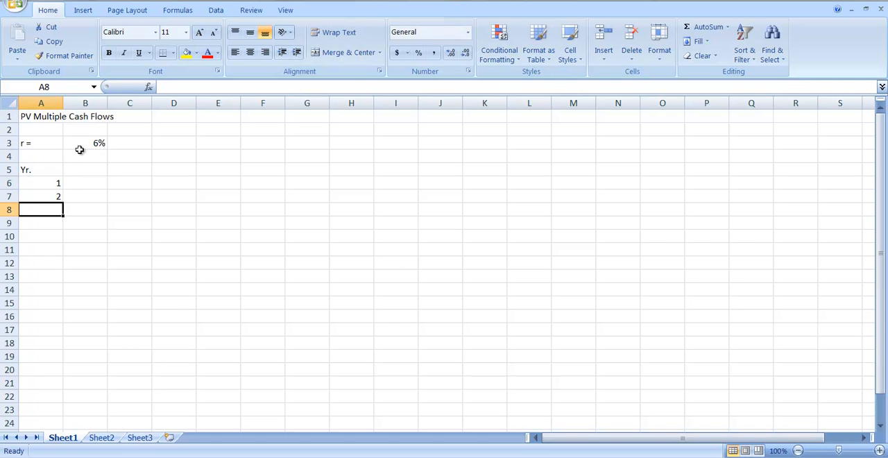
Extend the year series from A6:A7 down to year 5 in A10
{"action": "left_click", "coordinate": [39, 183]}
{"action": "left_click_drag", "start_coordinate": [39, 182], "coordinate": [39, 197]}
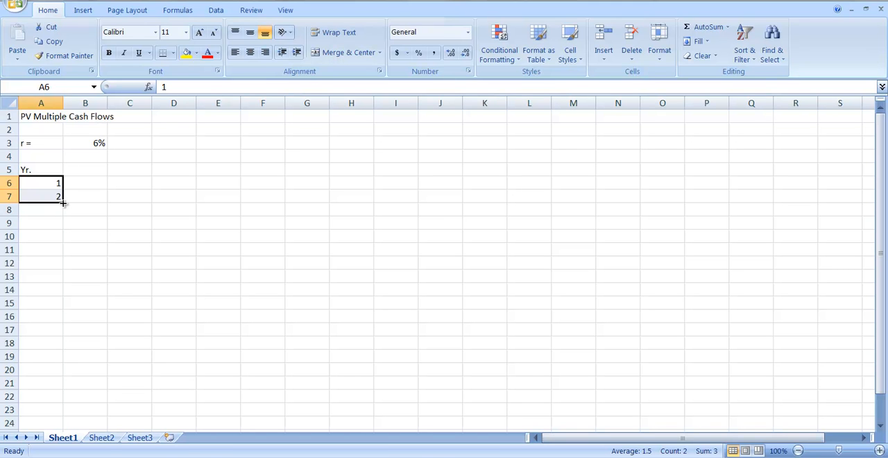
{"action": "left_click_drag", "start_coordinate": [63, 203], "coordinate": [63, 203]}
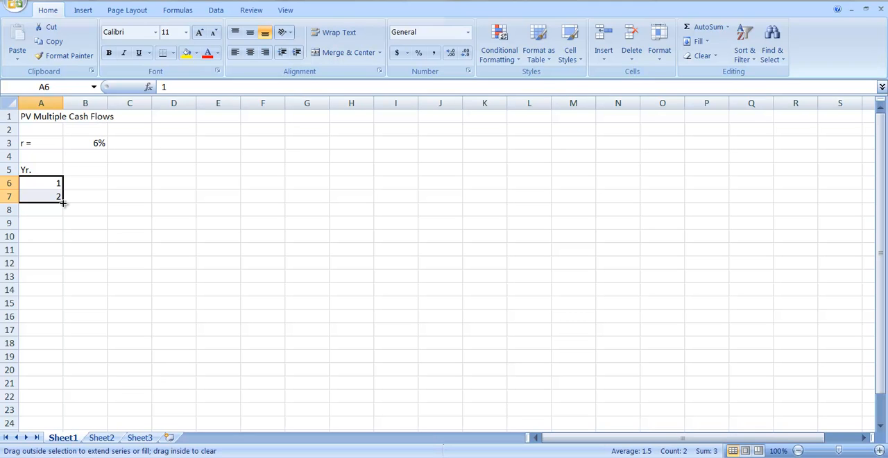
{"action": "left_click_drag", "start_coordinate": [63, 203], "coordinate": [59, 239]}
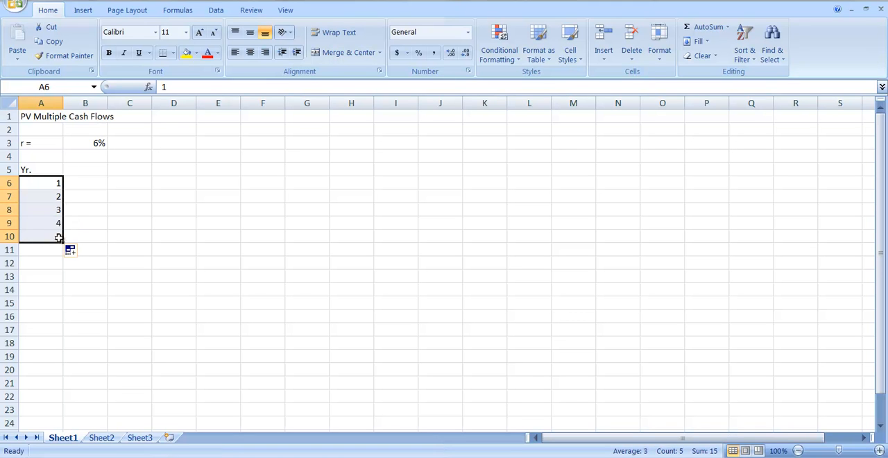
Add the column heading "CF" in B5 beside the year heading
{"action": "left_click", "coordinate": [95, 172]}
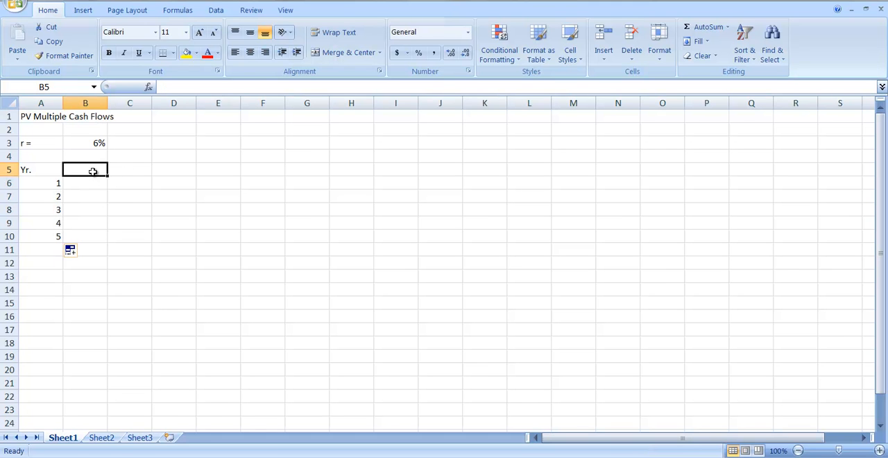
{"action": "type", "text": "CF"}
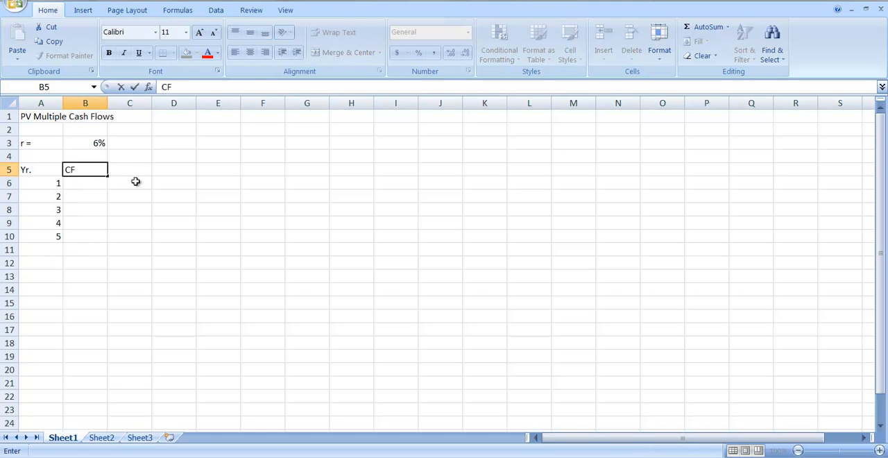
{"action": "key", "text": "Return"}
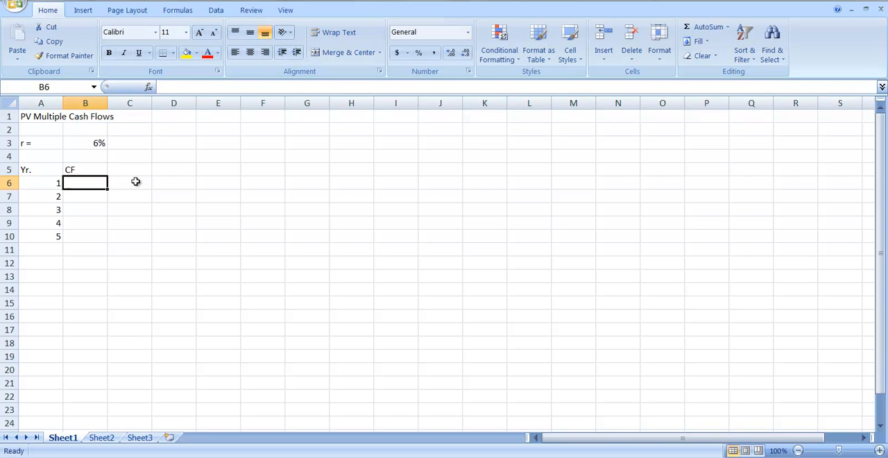
Label cell A4 "CF" and enter a cash flow of $1,000 in B4
{"action": "key", "text": "Up"}
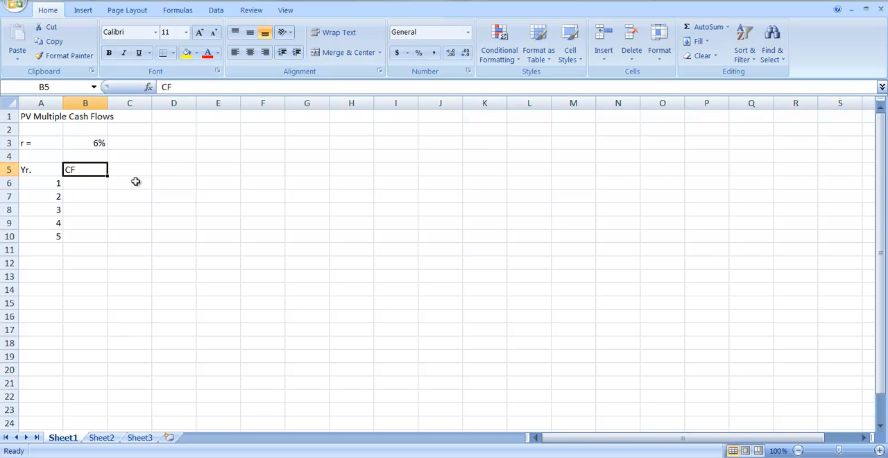
{"action": "key", "text": "Up"}
{"action": "key", "text": "Left"}
{"action": "type", "text": "CF"}
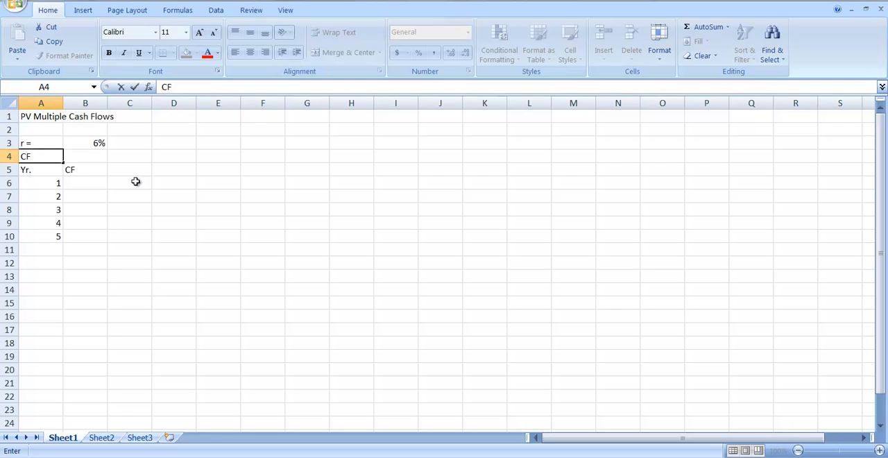
{"action": "key", "text": "Right"}
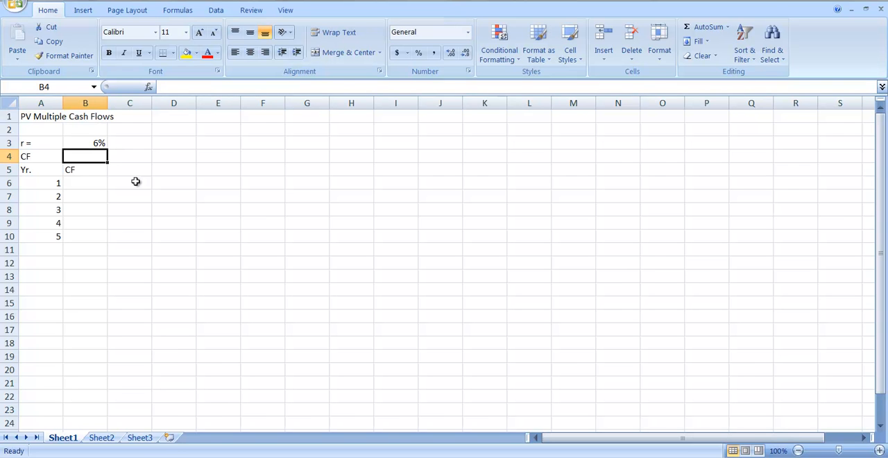
{"action": "type", "text": "1"}
{"action": "key", "text": "BackSpace"}
{"action": "type", "text": "$1,000"}
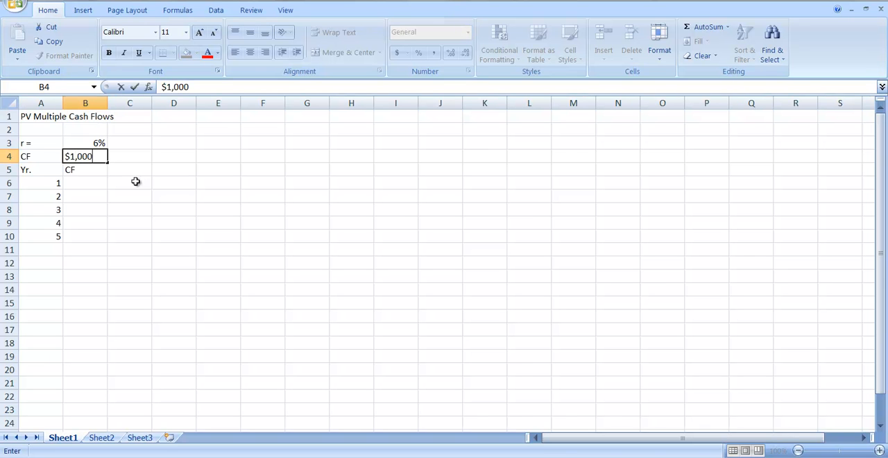
{"action": "key", "text": "Return"}
{"action": "key", "text": "Return"}
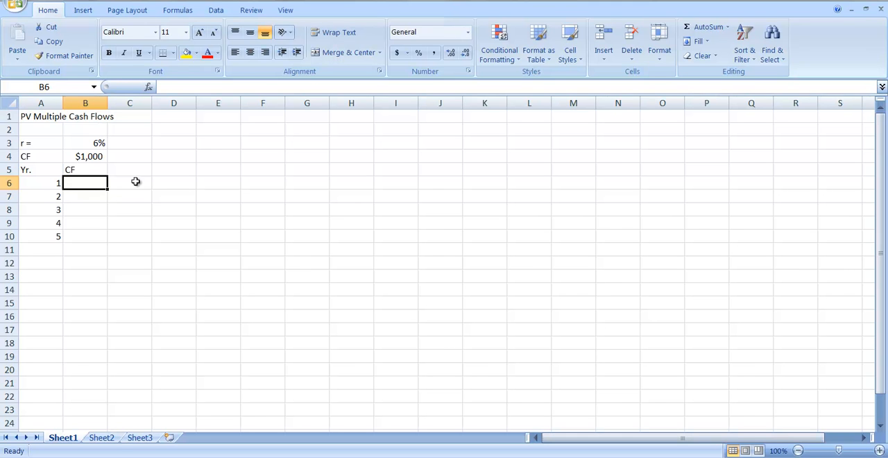
Enter =B$4 in B6 for the year 1 cash flow and copy the formula down to B10
{"action": "type", "text": "="}
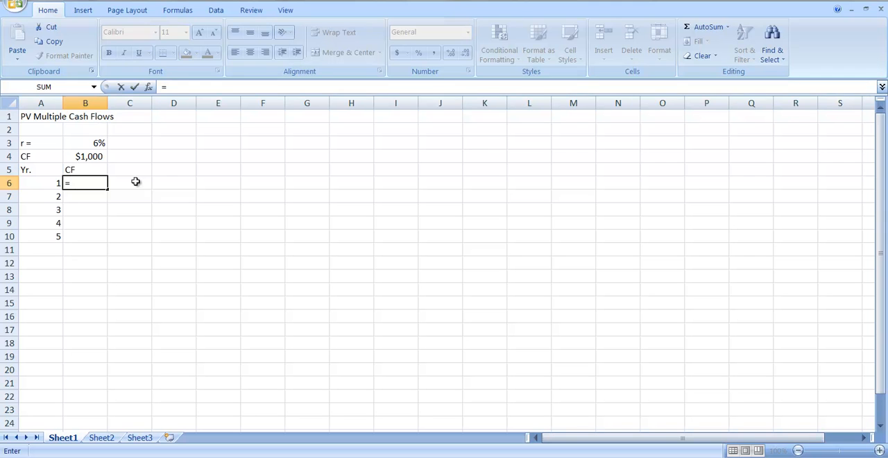
{"action": "type", "text": "b"}
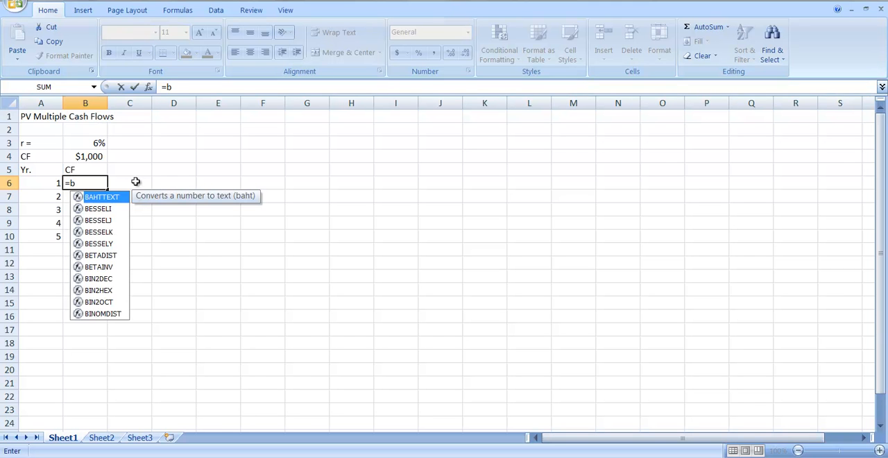
{"action": "type", "text": "$4"}
{"action": "key", "text": "Return"}
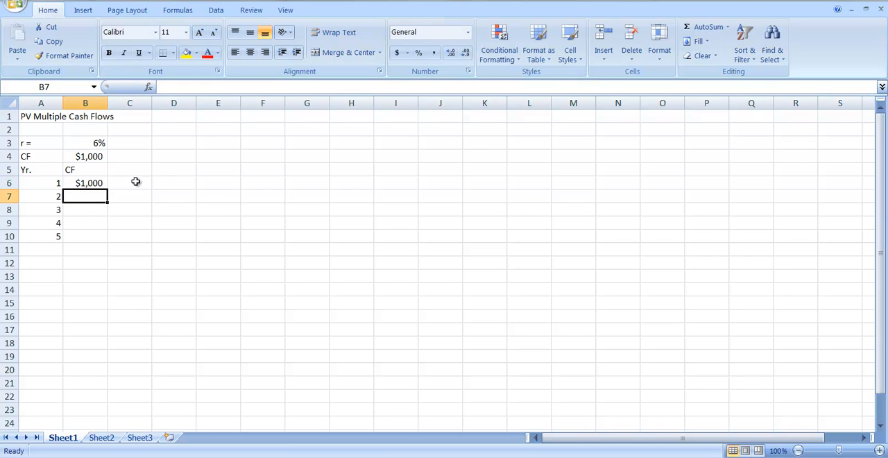
{"action": "left_click", "coordinate": [93, 184]}
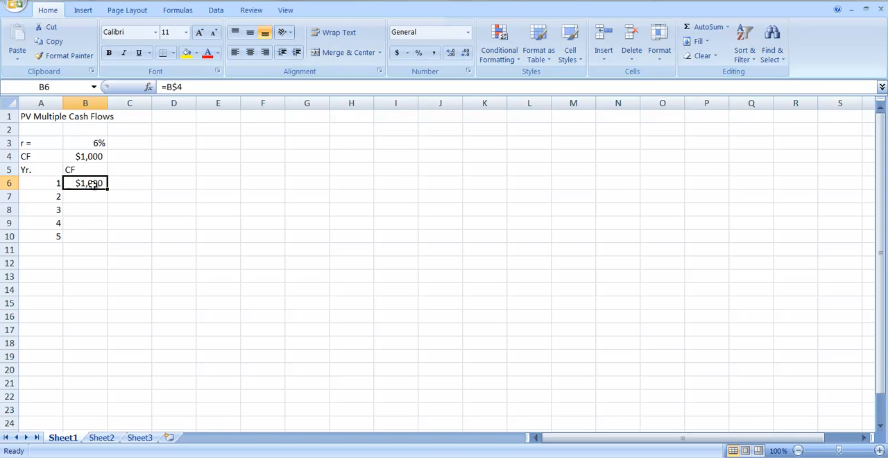
{"action": "left_click_drag", "start_coordinate": [107, 190], "coordinate": [104, 241]}
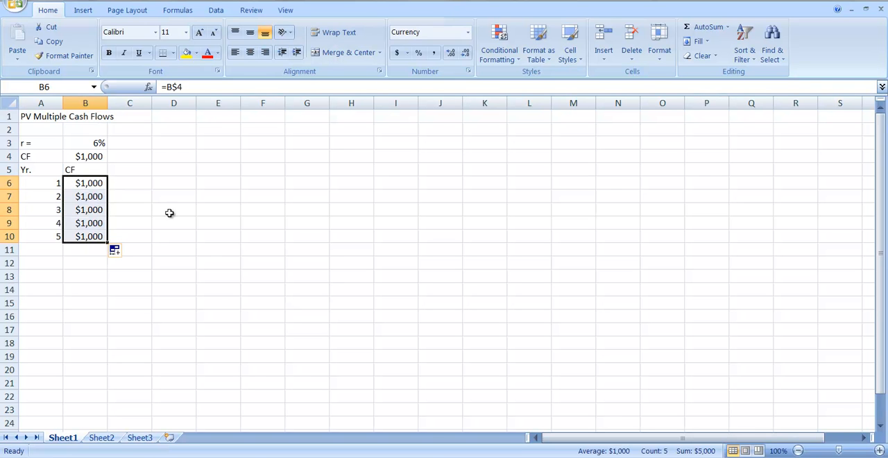
Add the column heading "PV Factor" in C5
{"action": "left_click", "coordinate": [132, 169]}
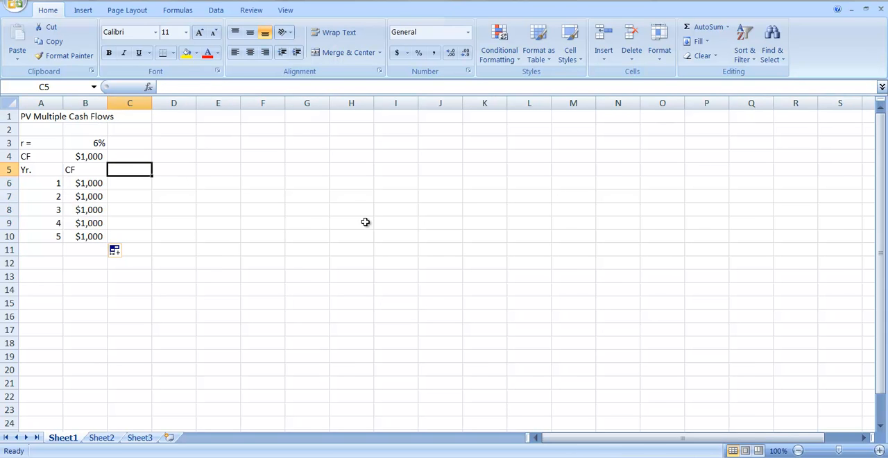
{"action": "type", "text": "PV"}
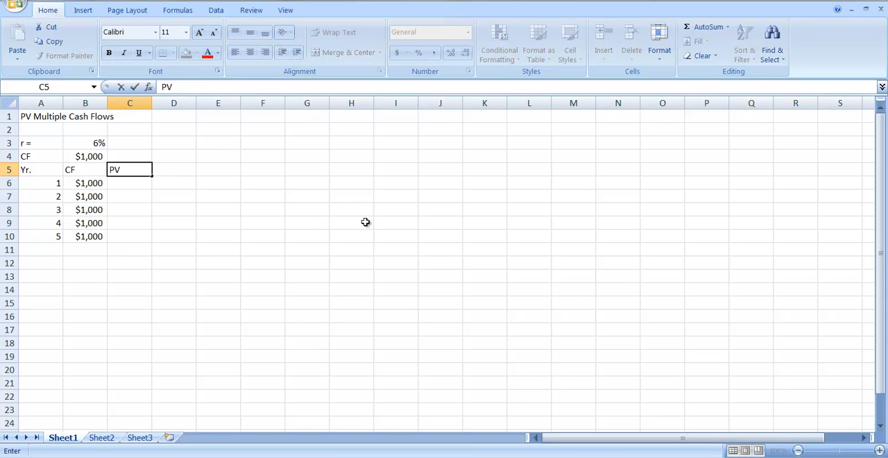
{"action": "type", "text": " Factor"}
{"action": "key", "text": "Return"}
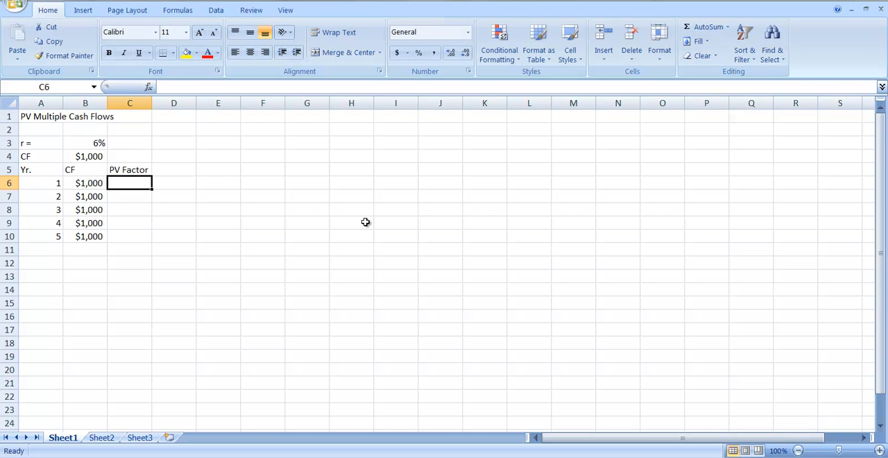
Enter the year 1 present value factor formula =1/(1+B$3)^A6 in C6
{"action": "type", "text": "="}
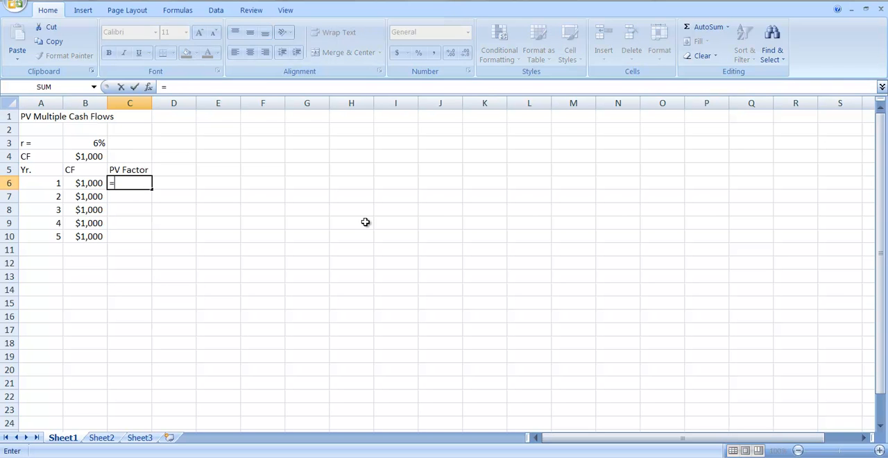
{"action": "type", "text": "1/(1+"}
{"action": "type", "text": "b$3)"}
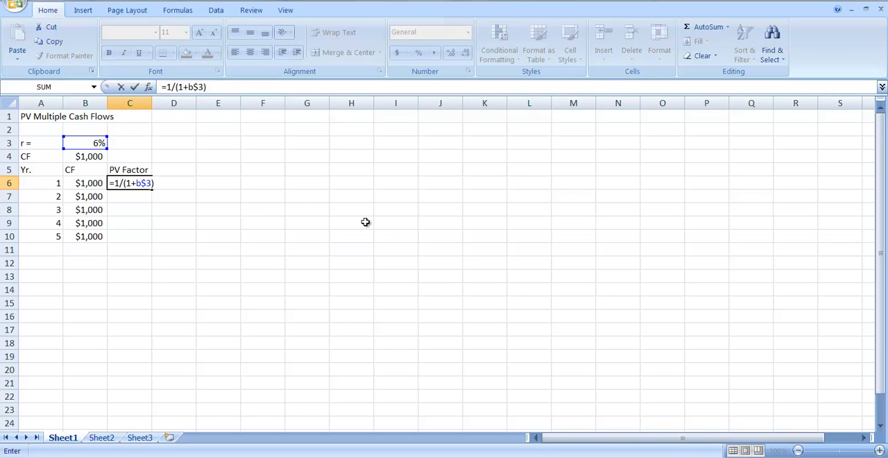
{"action": "type", "text": "^"}
{"action": "type", "text": "a6"}
{"action": "key", "text": "Return"}
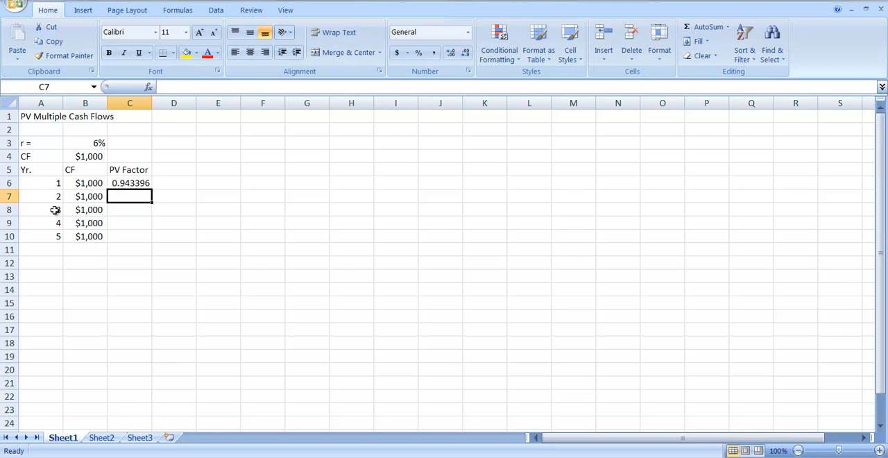
Copy the PV factor formula from C6 down through C10 for years 2 to 5
{"action": "left_click", "coordinate": [140, 184]}
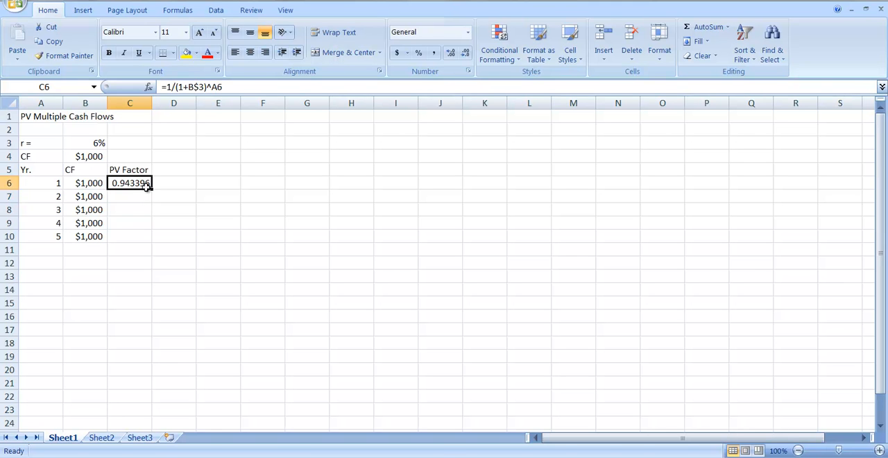
{"action": "left_click_drag", "start_coordinate": [152, 189], "coordinate": [151, 202]}
{"action": "left_click", "coordinate": [137, 197]}
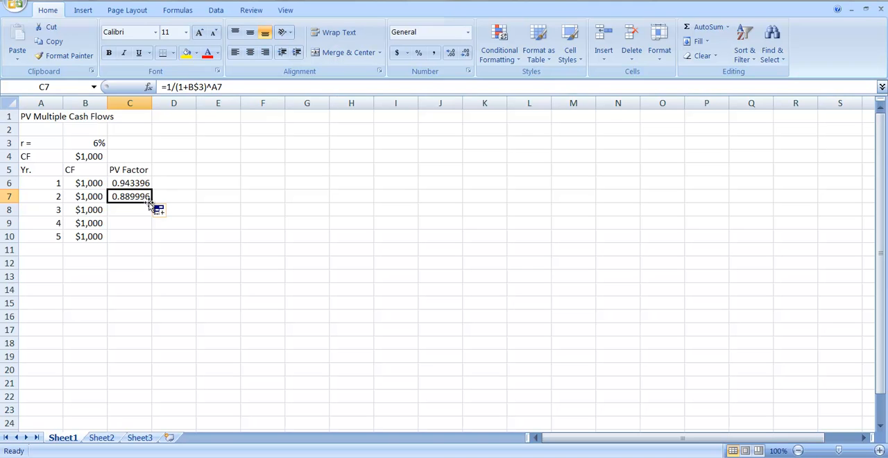
{"action": "left_click_drag", "start_coordinate": [151, 202], "coordinate": [149, 240]}
{"action": "left_click", "coordinate": [216, 241]}
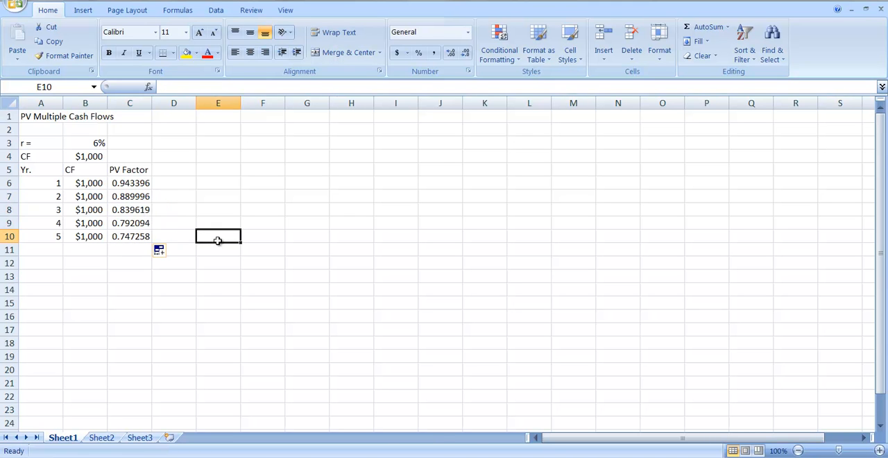
Add the column heading "PVCF" in D5
{"action": "left_click", "coordinate": [174, 171]}
{"action": "type", "text": "P"}
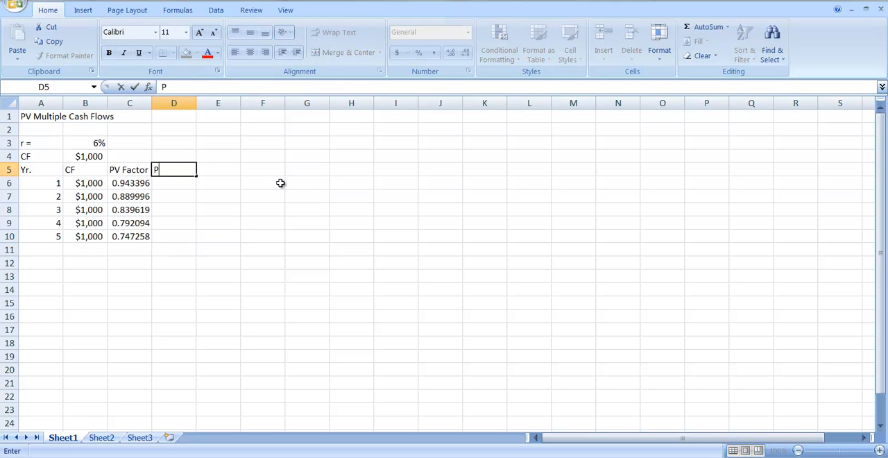
{"action": "type", "text": "VCF"}
{"action": "key", "text": "Return"}
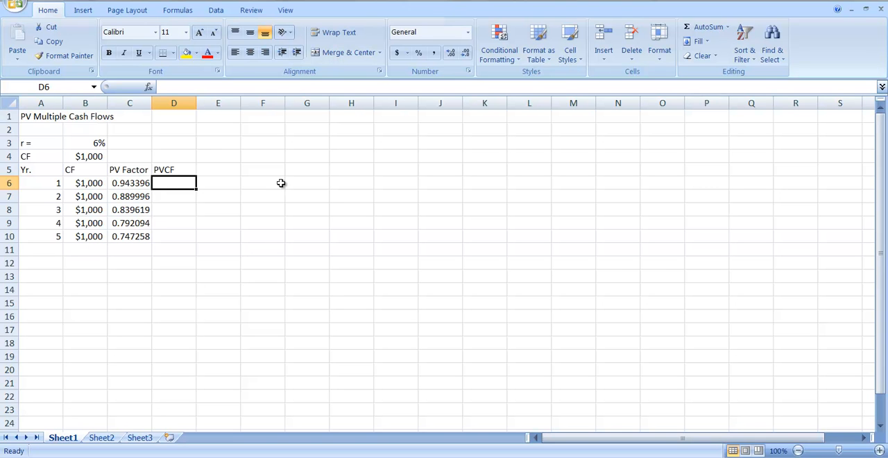
Enter b6*c6 in D6 as the year 1 product of cash flow and PV factor
{"action": "type", "text": "b"}
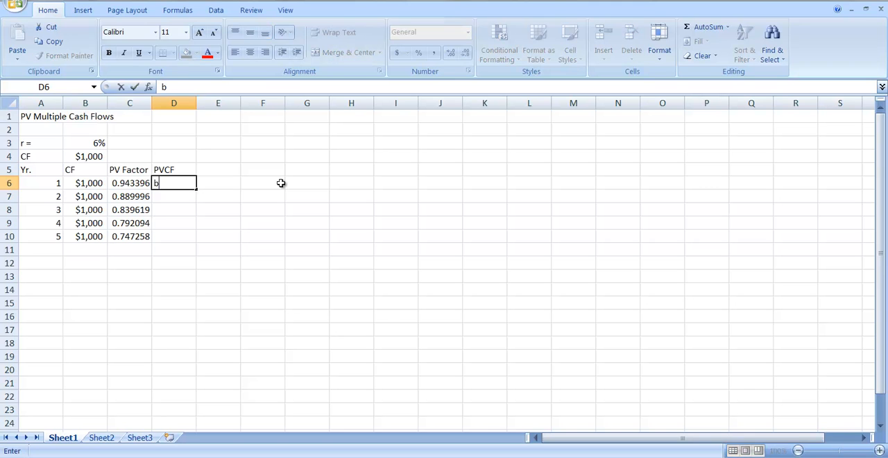
{"action": "type", "text": "6*c6"}
{"action": "key", "text": "Return"}
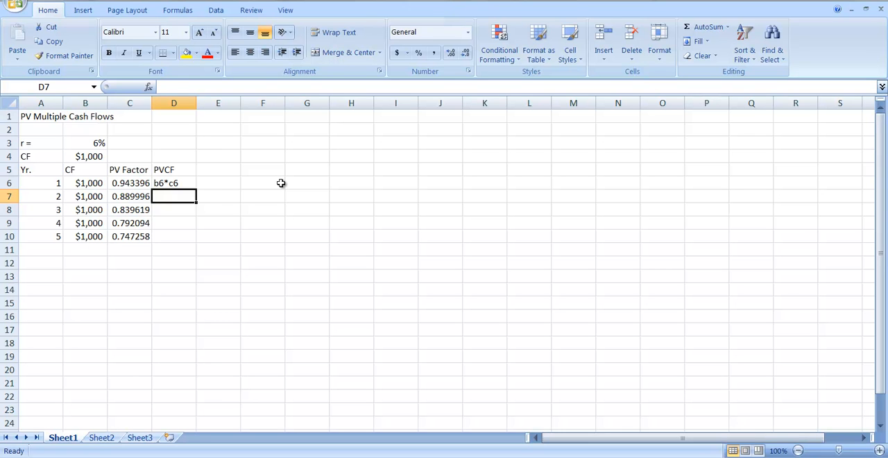
Replace the entry in D6 with the formula =b6*c6 to compute the year 1 present value of the cash flow
{"action": "key", "text": "Up"}
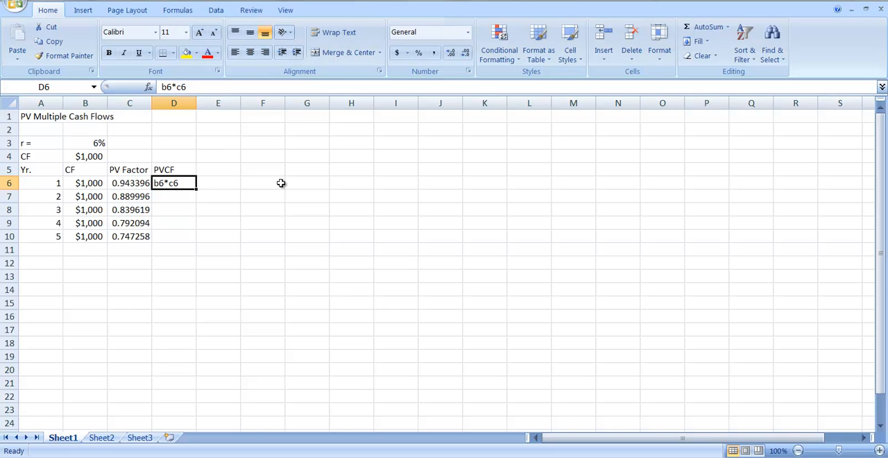
{"action": "type", "text": "="}
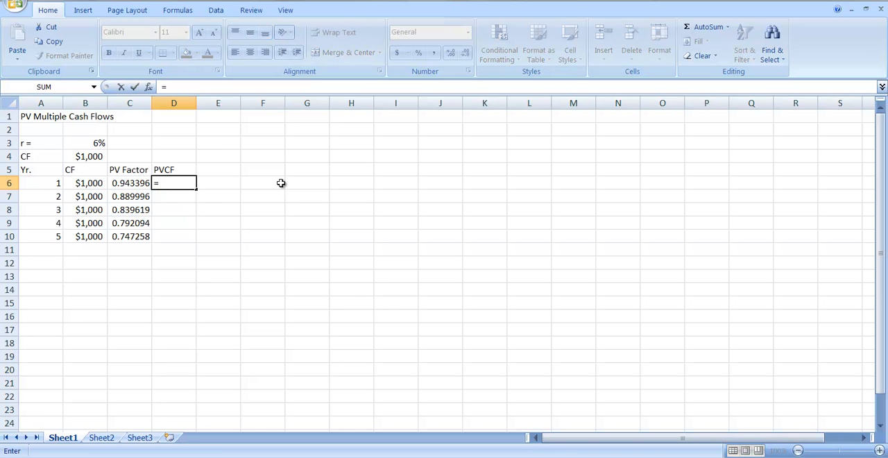
{"action": "type", "text": "b6*c6"}
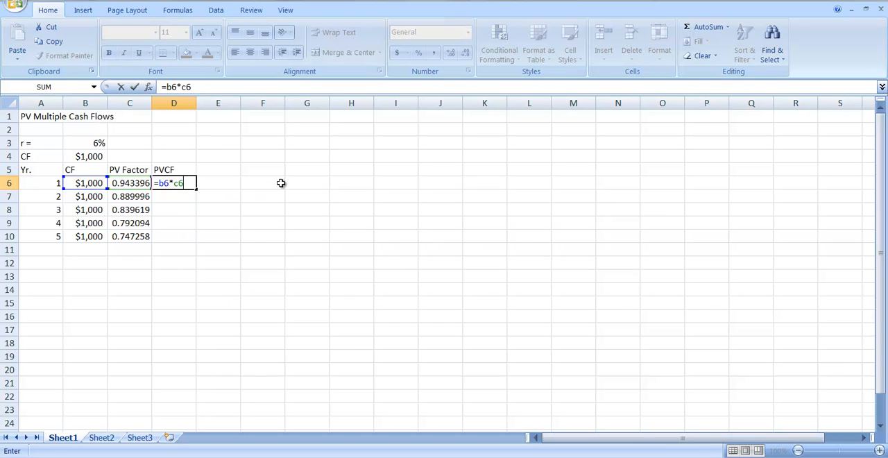
{"action": "key", "text": "Return"}
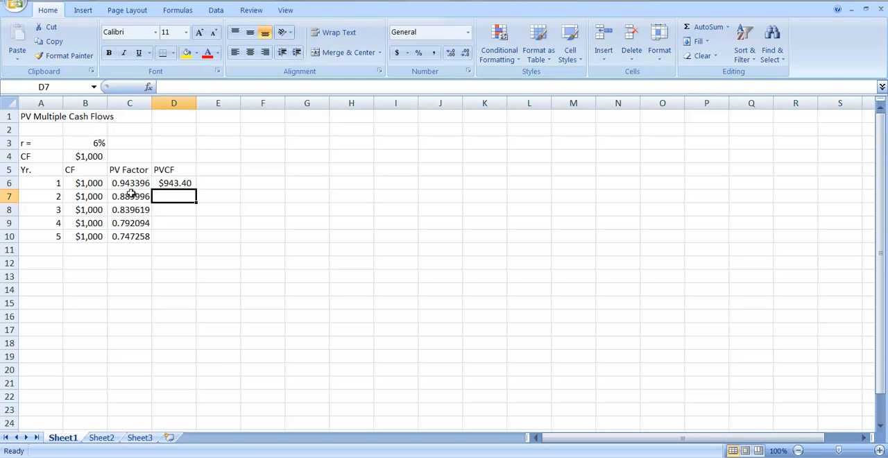
Copy the PVCF formula from D6 down through D10 and total the column in D11 with =SUM(D6:D10)
{"action": "left_click", "coordinate": [181, 183]}
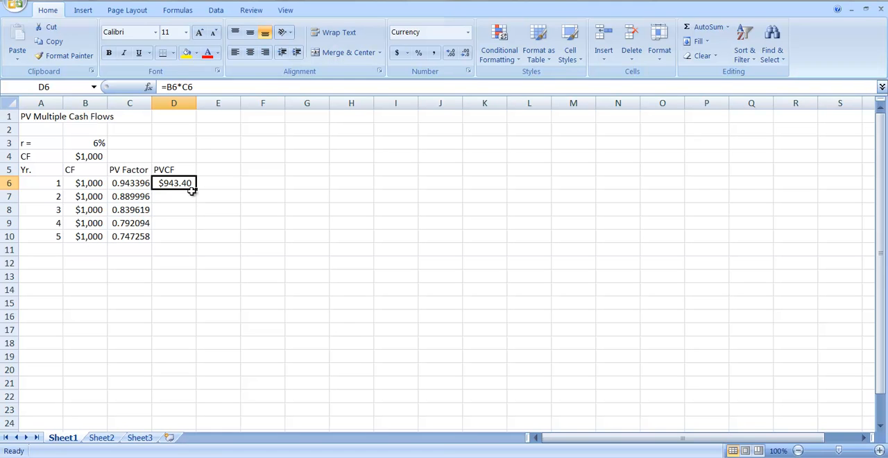
{"action": "left_click_drag", "start_coordinate": [196, 188], "coordinate": [200, 243]}
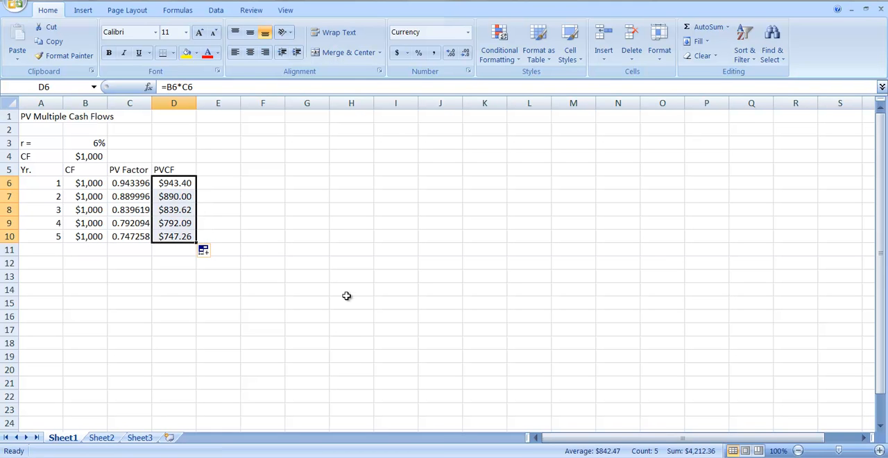
{"action": "left_click", "coordinate": [172, 254]}
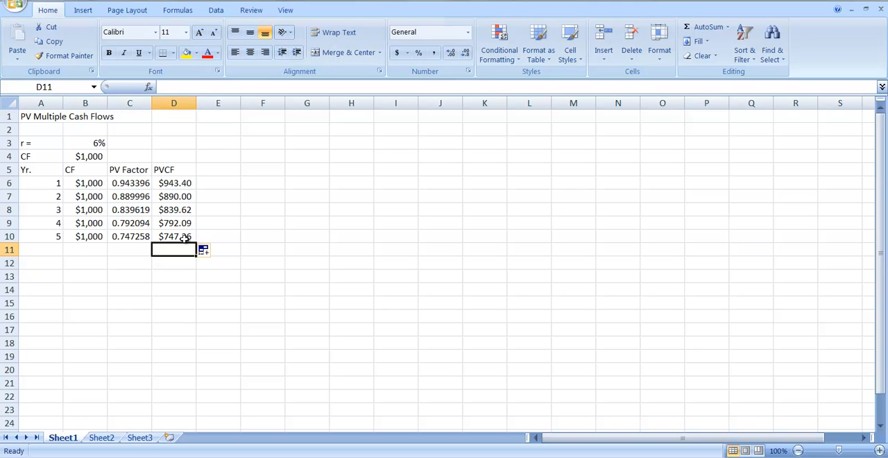
{"action": "left_click", "coordinate": [706, 29]}
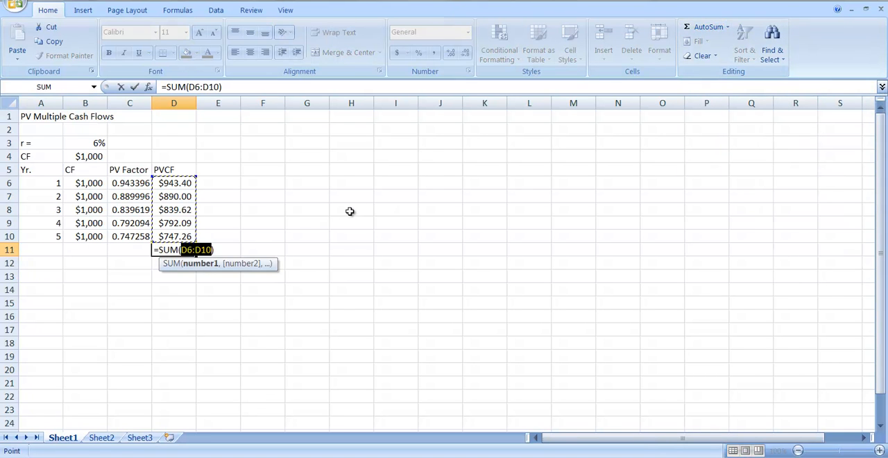
{"action": "key", "text": "Return"}
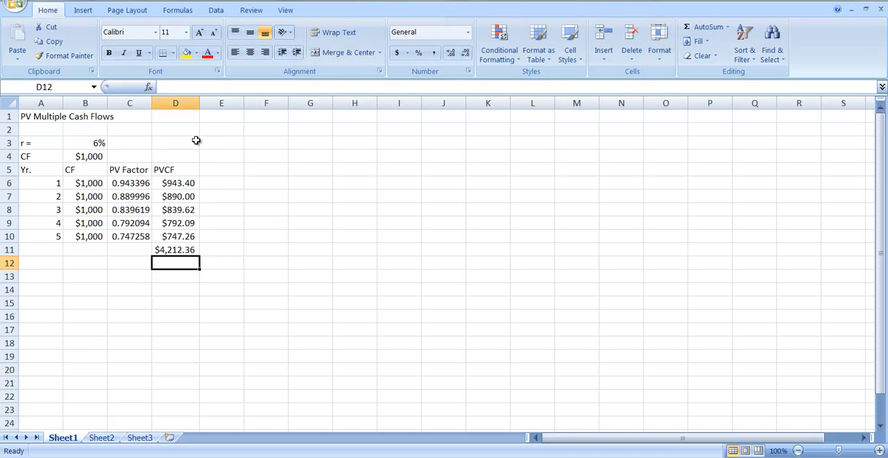
Set the interest rate in B3 to 8% to test the present value calculation
{"action": "left_click", "coordinate": [100, 143]}
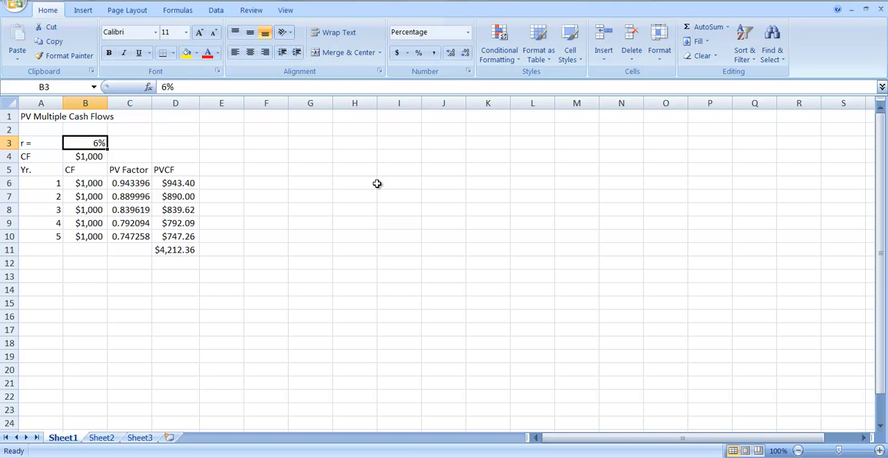
{"action": "type", "text": "8"}
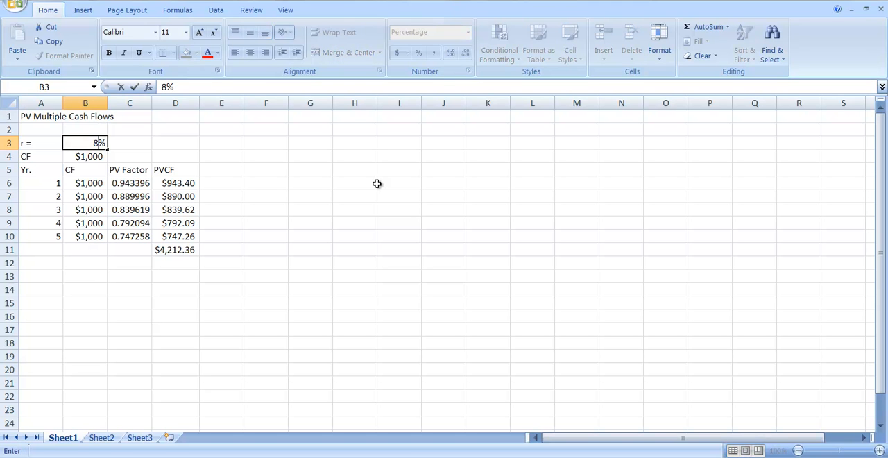
{"action": "key", "text": "Return"}
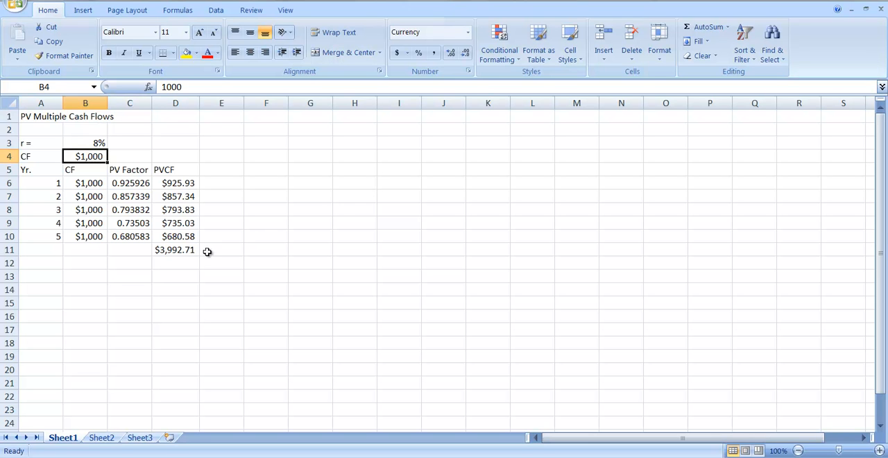
Set the interest rate in B3 to 4% to test the calculation at a lower rate
{"action": "left_click", "coordinate": [89, 143]}
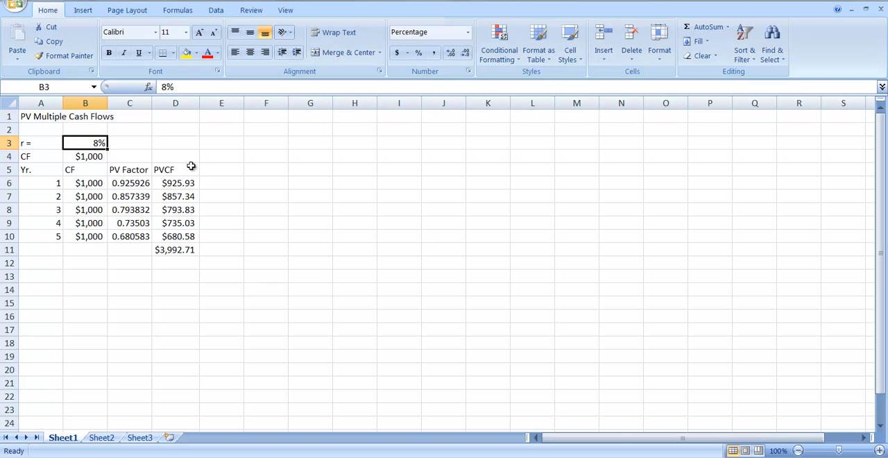
{"action": "type", "text": "4"}
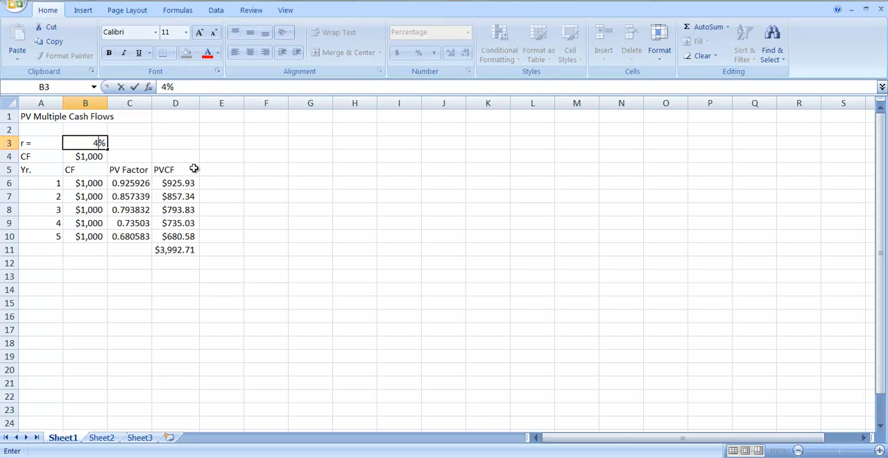
{"action": "key", "text": "Return"}
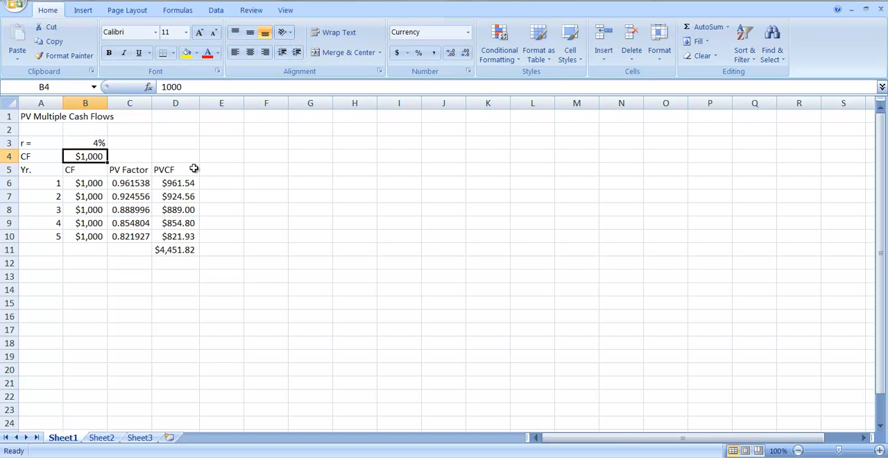
Set the interest rate r in B3 back to 6%
{"action": "left_click", "coordinate": [84, 143]}
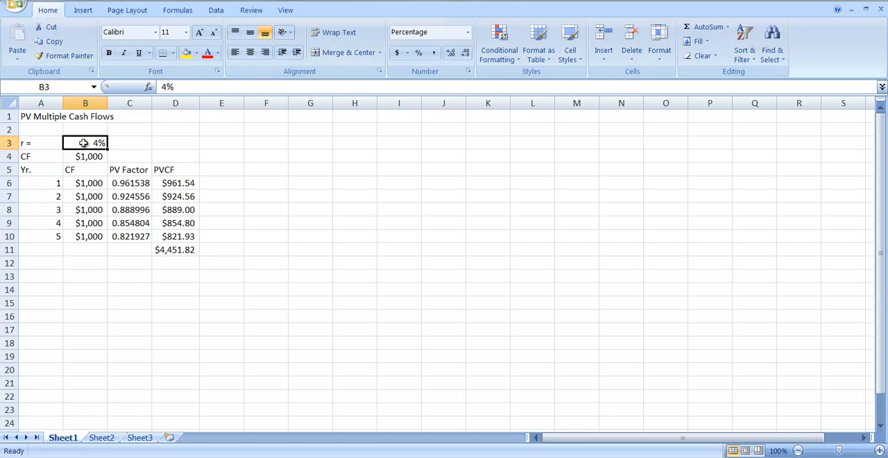
{"action": "type", "text": "6"}
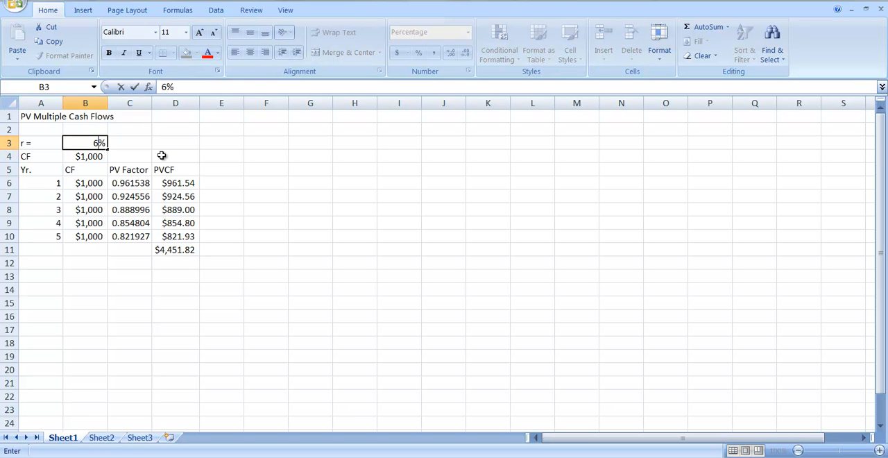
{"action": "key", "text": "Return"}
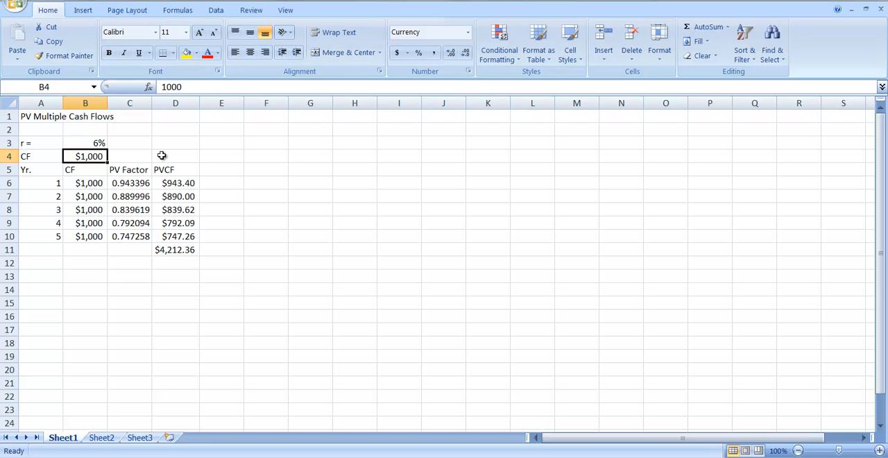